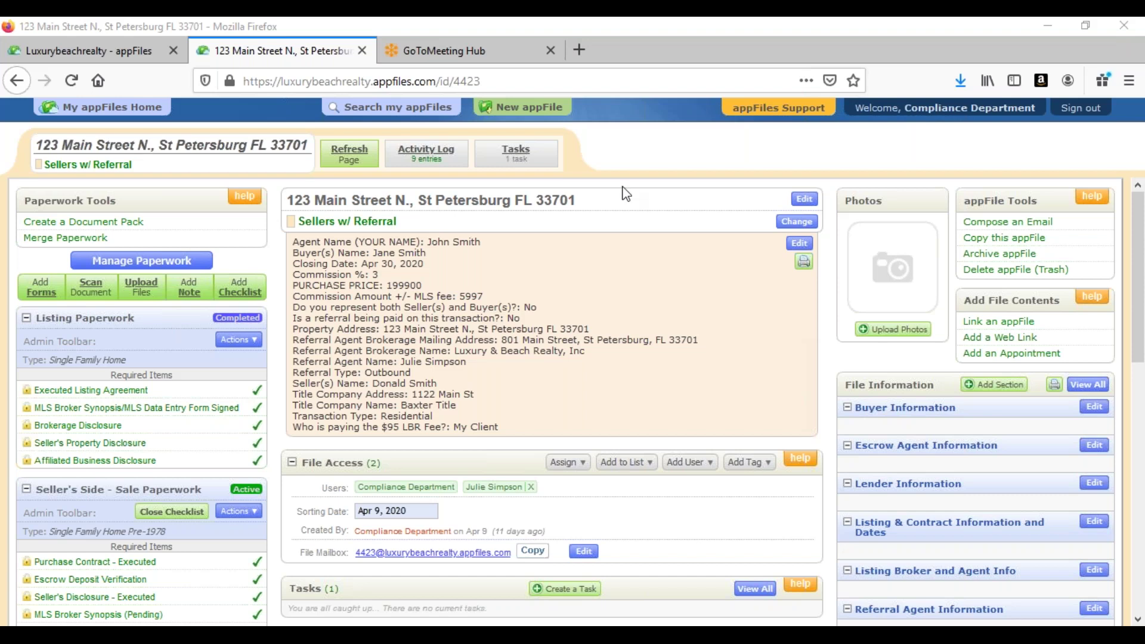
Open Edit Details and the file type list, then close both, keeping Sellers w/ Referral.
click(814, 223)
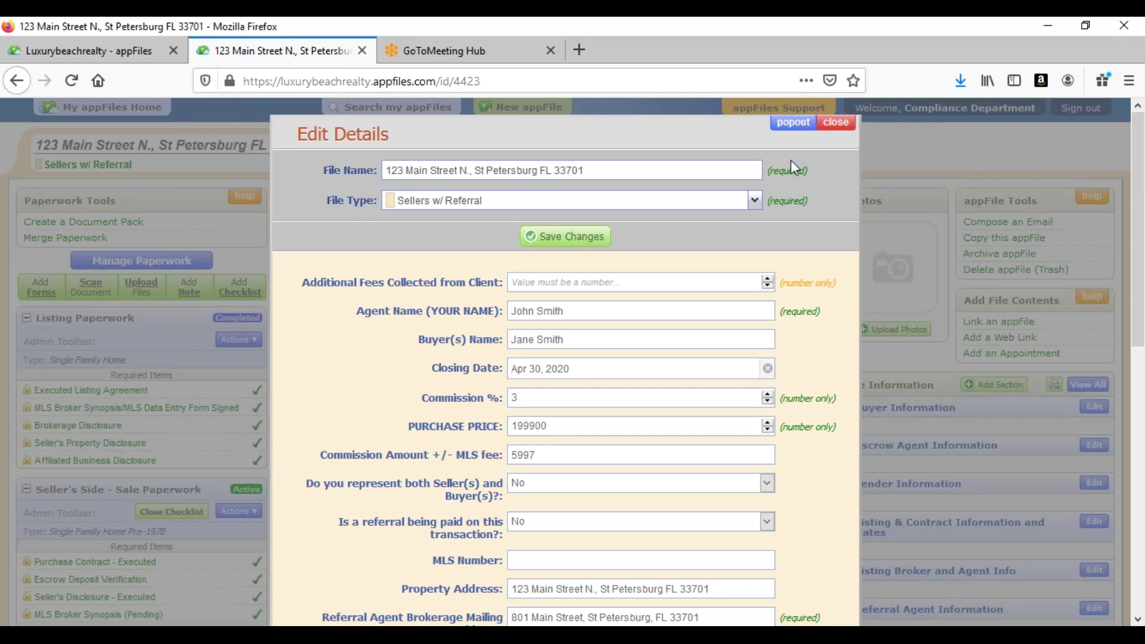
click(753, 207)
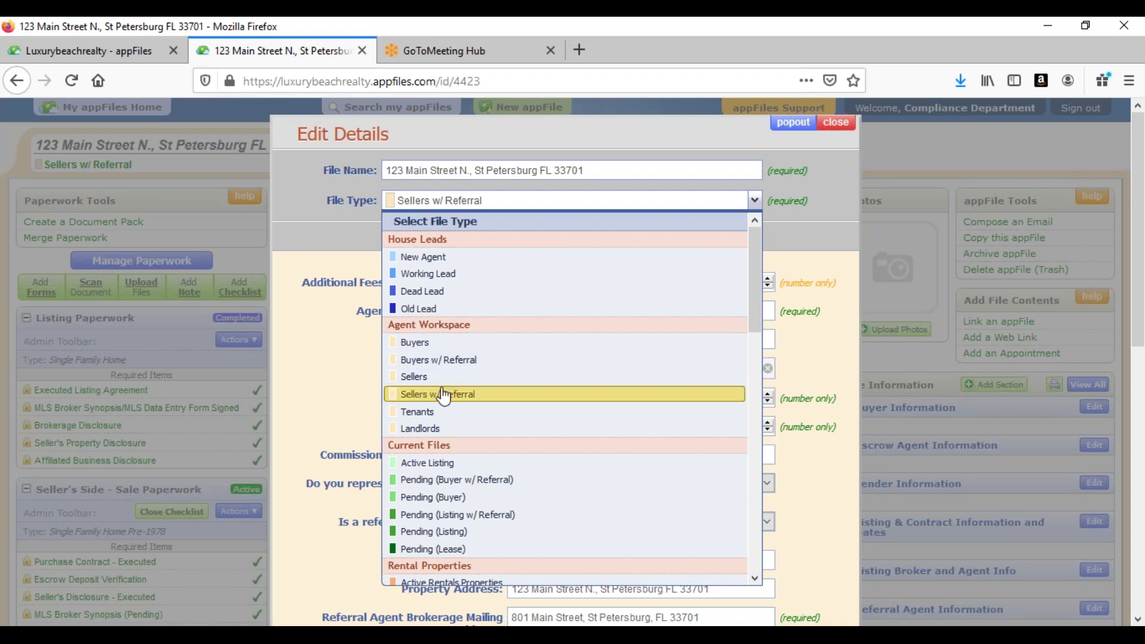
click(346, 320)
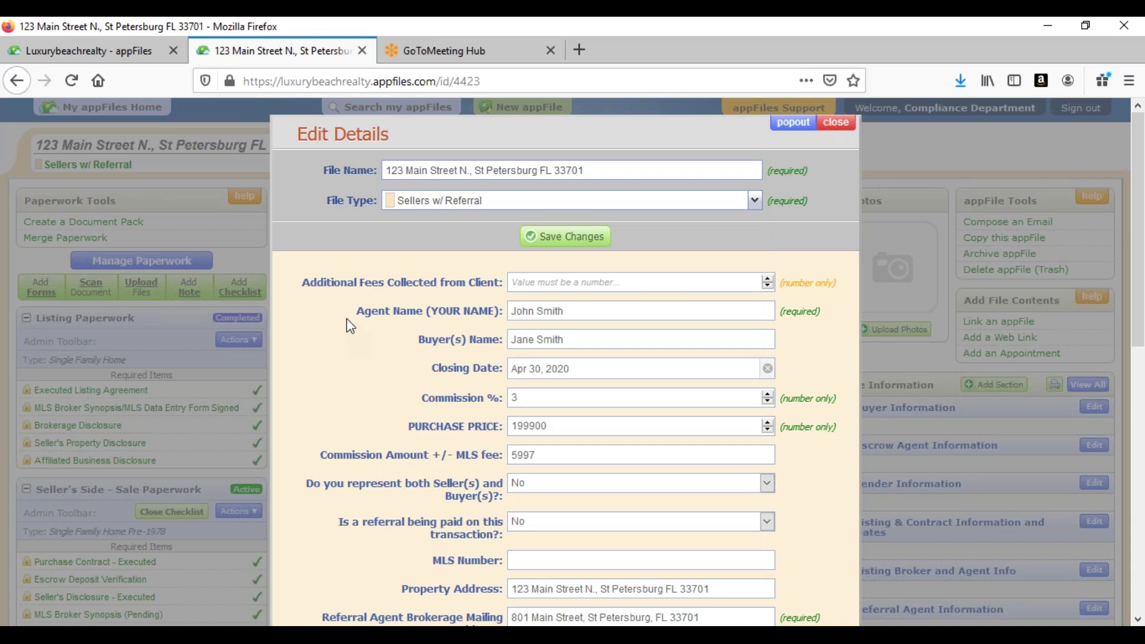
click(822, 130)
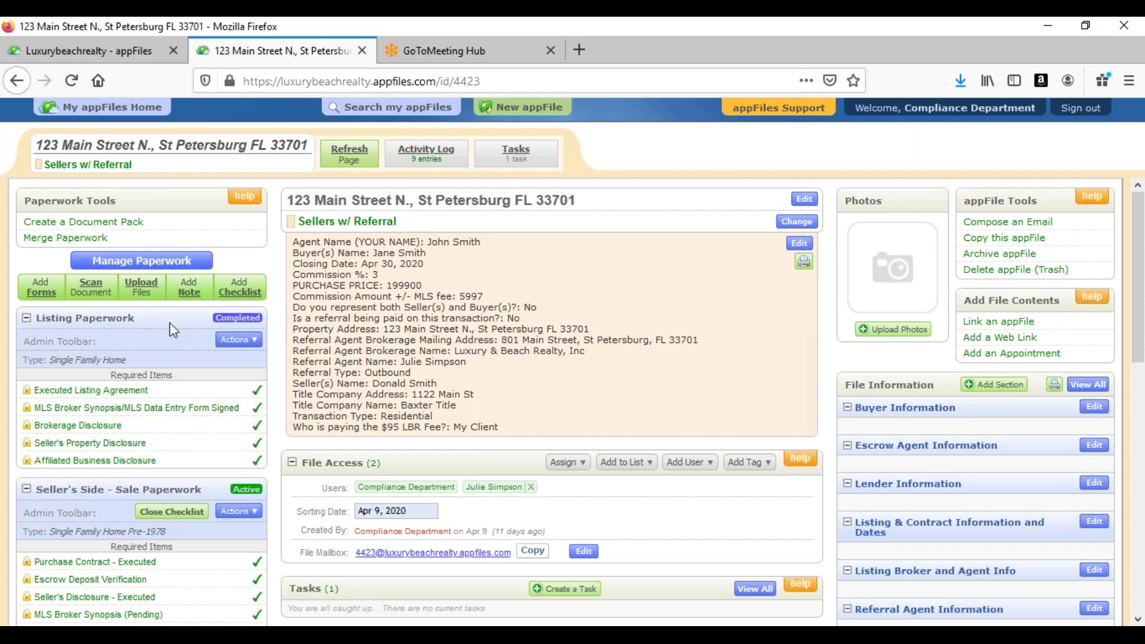
Reopen Edit Details and change the file type to Active Listing.
click(794, 226)
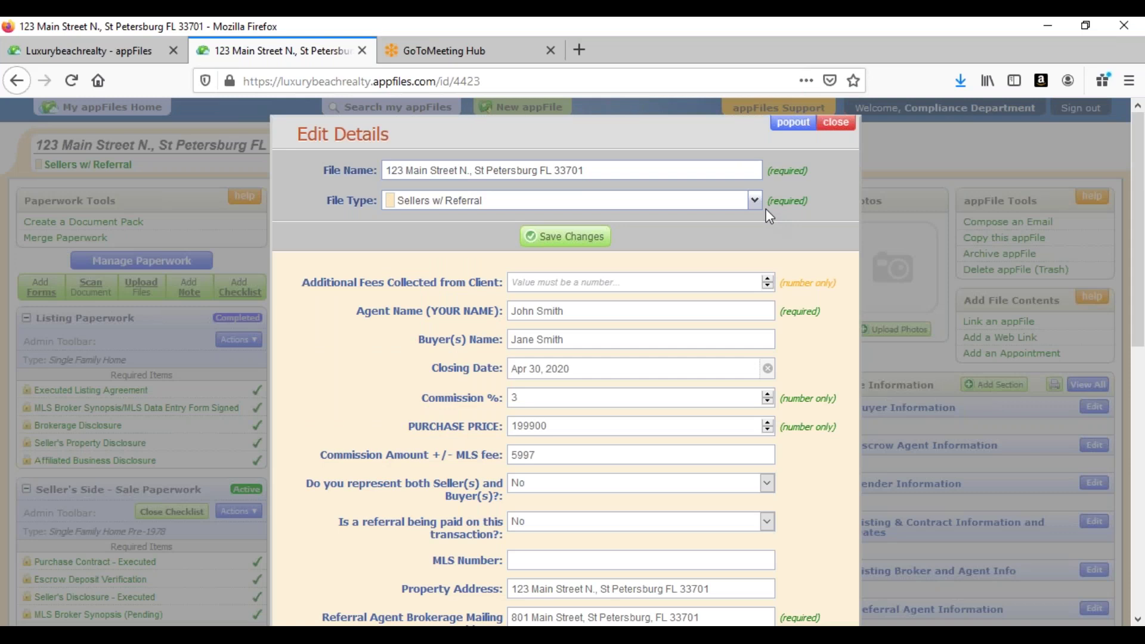
click(753, 203)
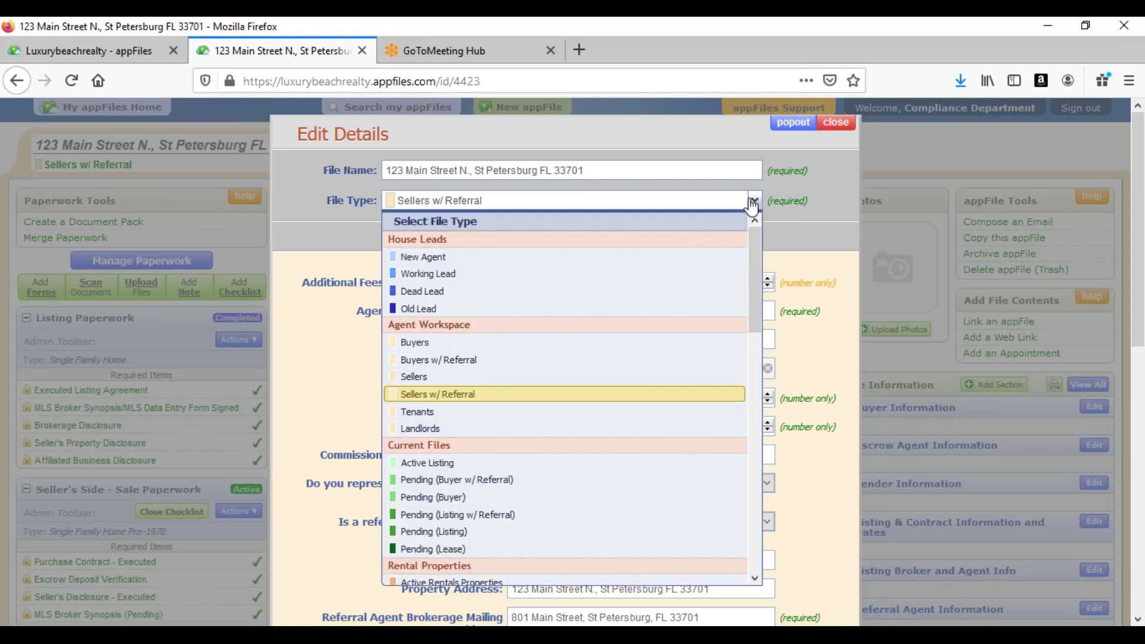
click(440, 464)
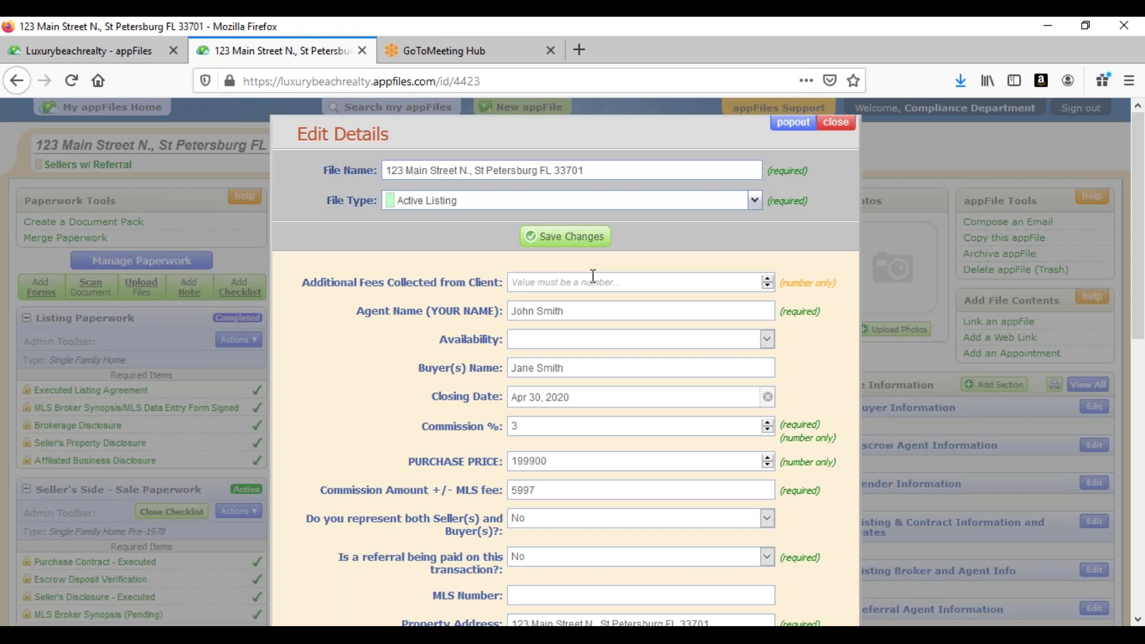
Save the Active Listing file type for 123 Main Street N.
click(566, 237)
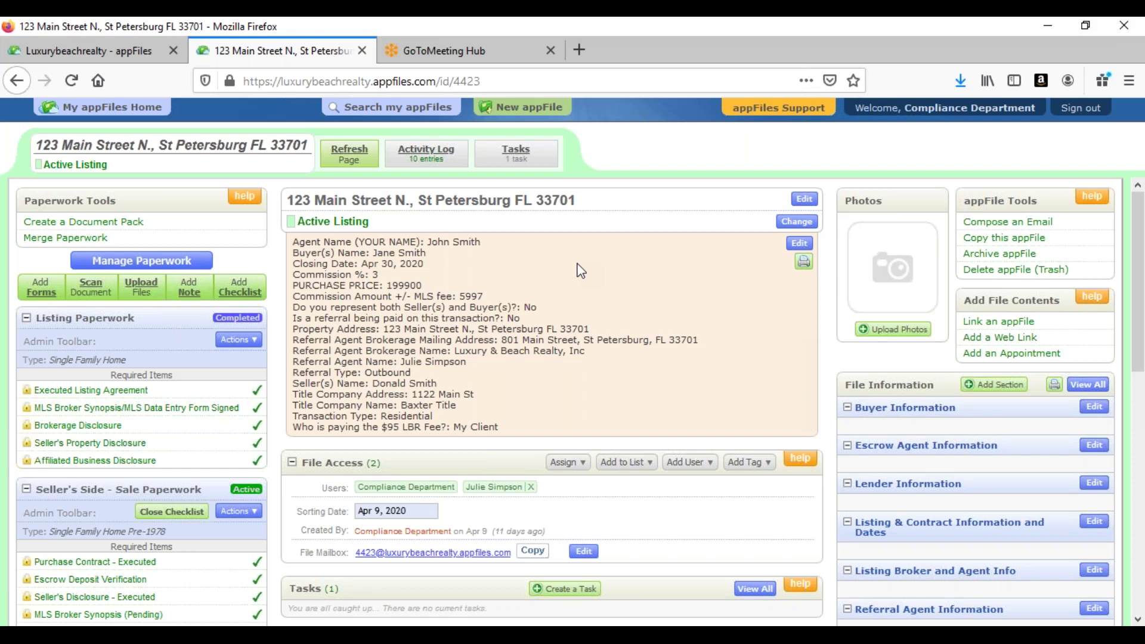
Scroll down to Recent Activity showing the change from Sellers w/ Referral to Active Listing.
scroll(448, 325, down, 3)
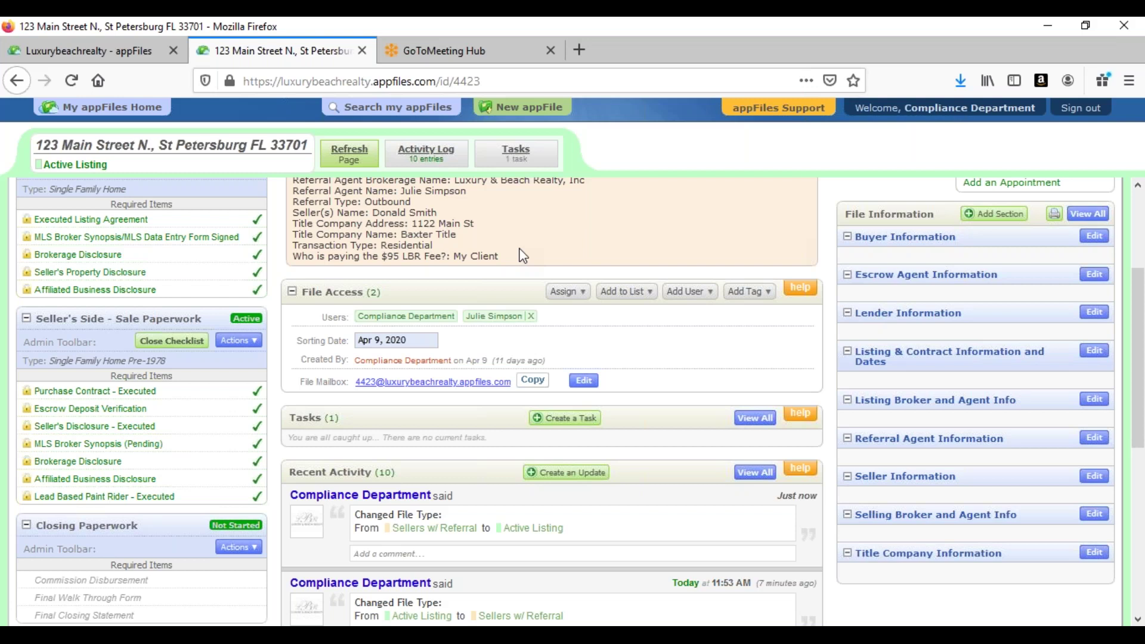
click(561, 481)
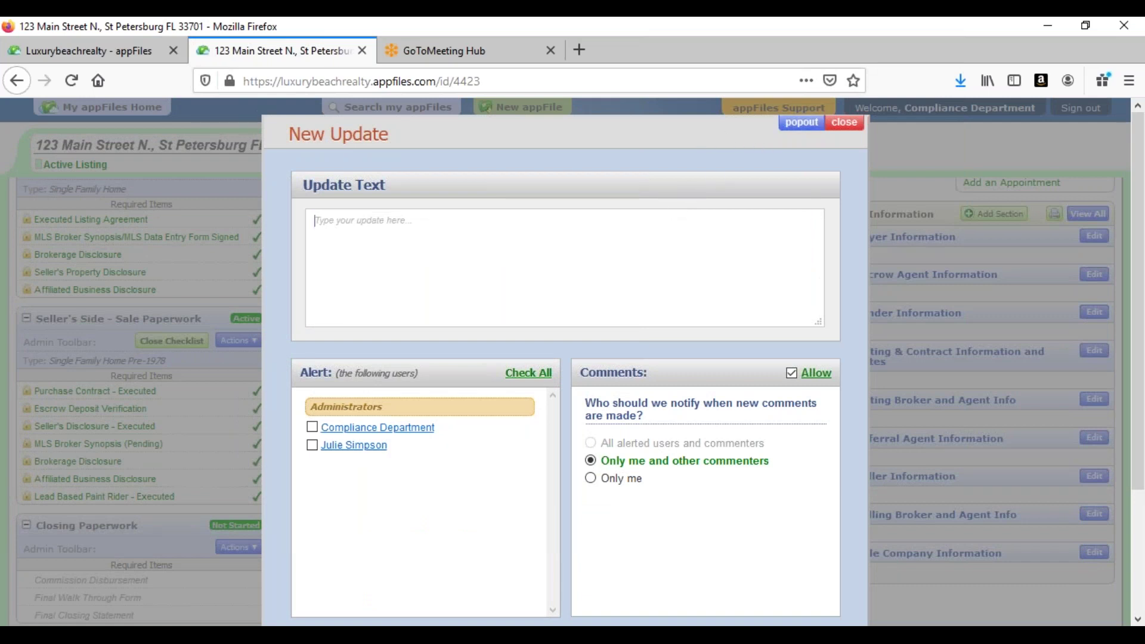
click(788, 124)
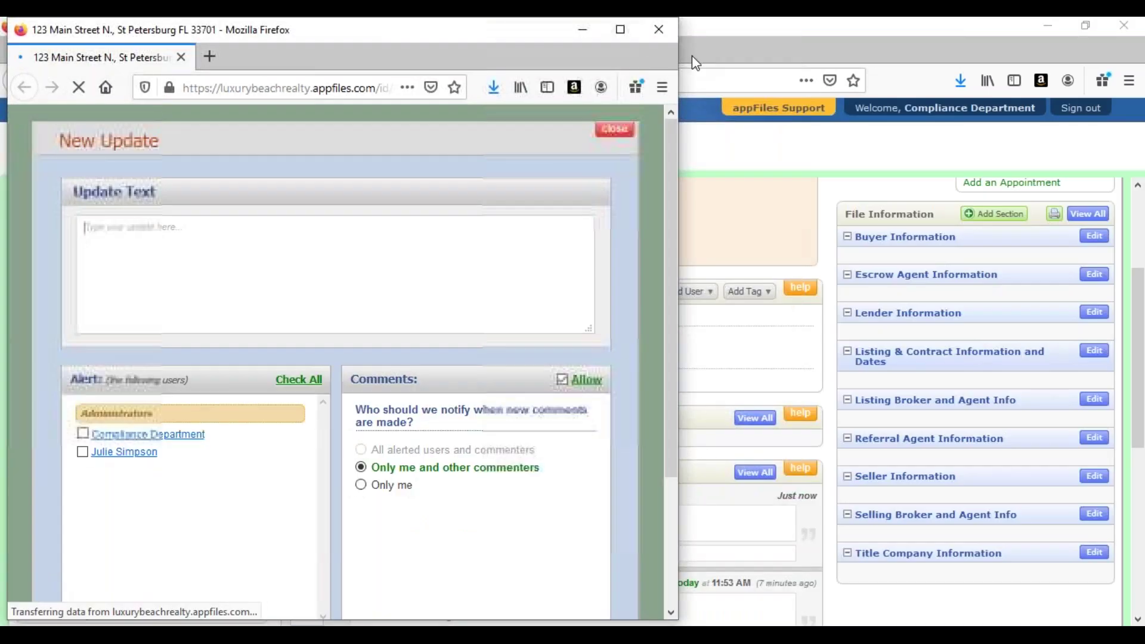
click(614, 144)
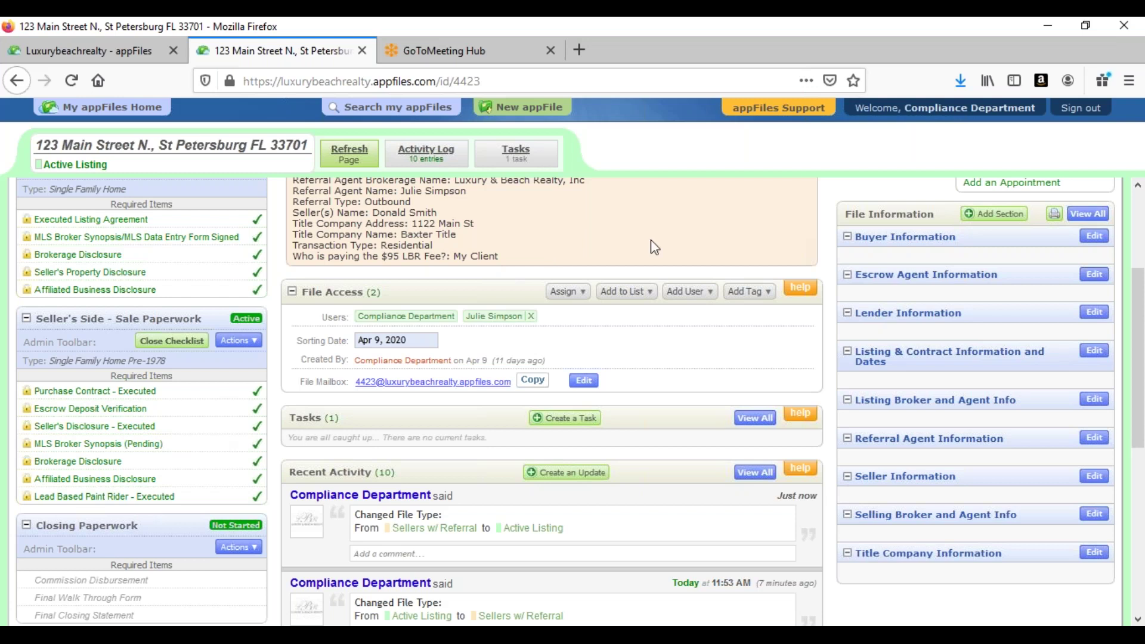
scroll(654, 246, up, 5)
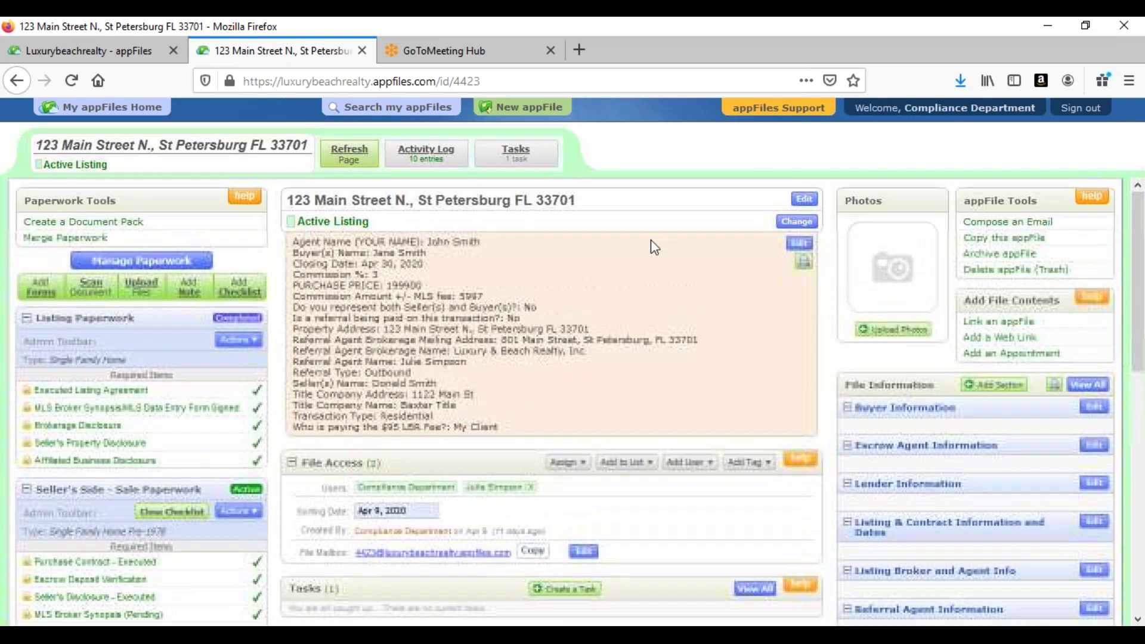
In Edit Details, change the 123 Main Street N. file type to Pending (Listing).
click(796, 222)
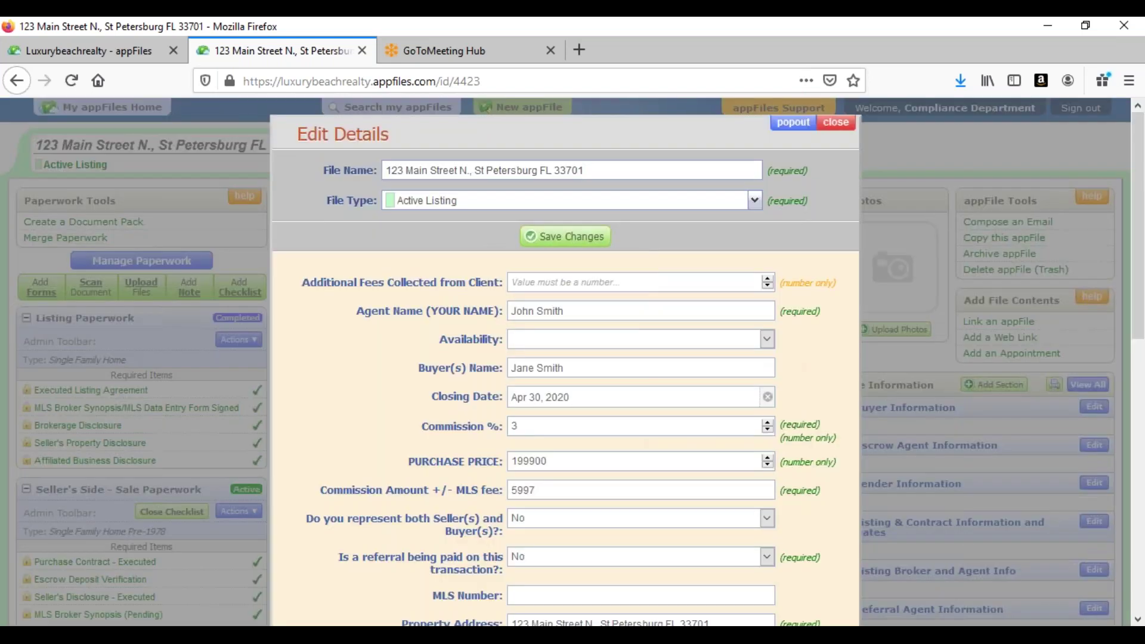
click(690, 202)
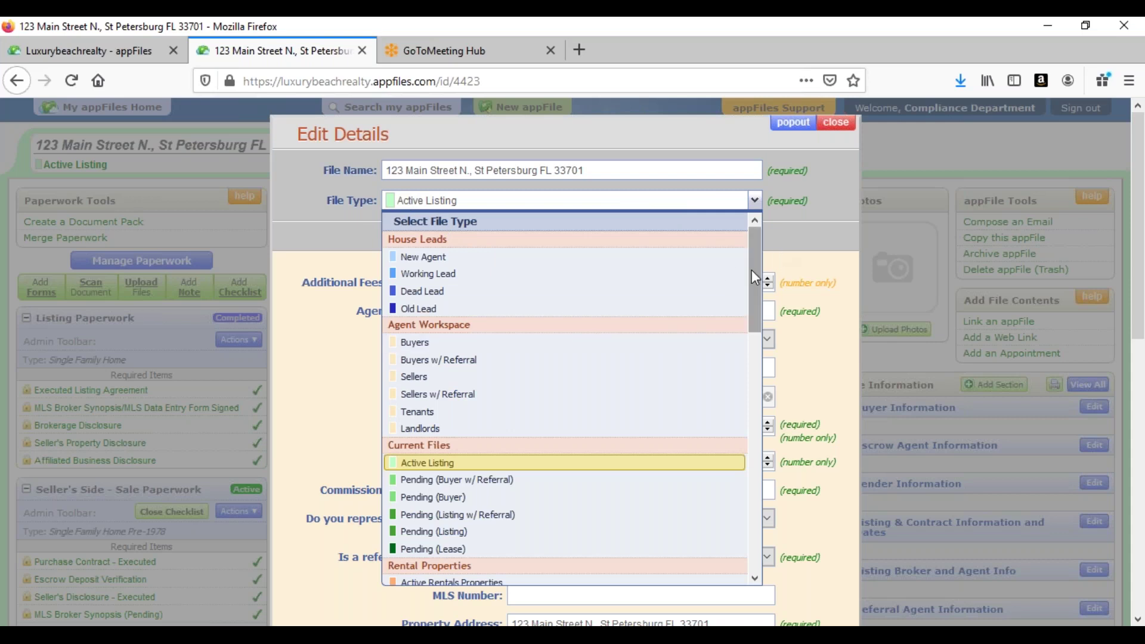
drag(752, 269, 754, 331)
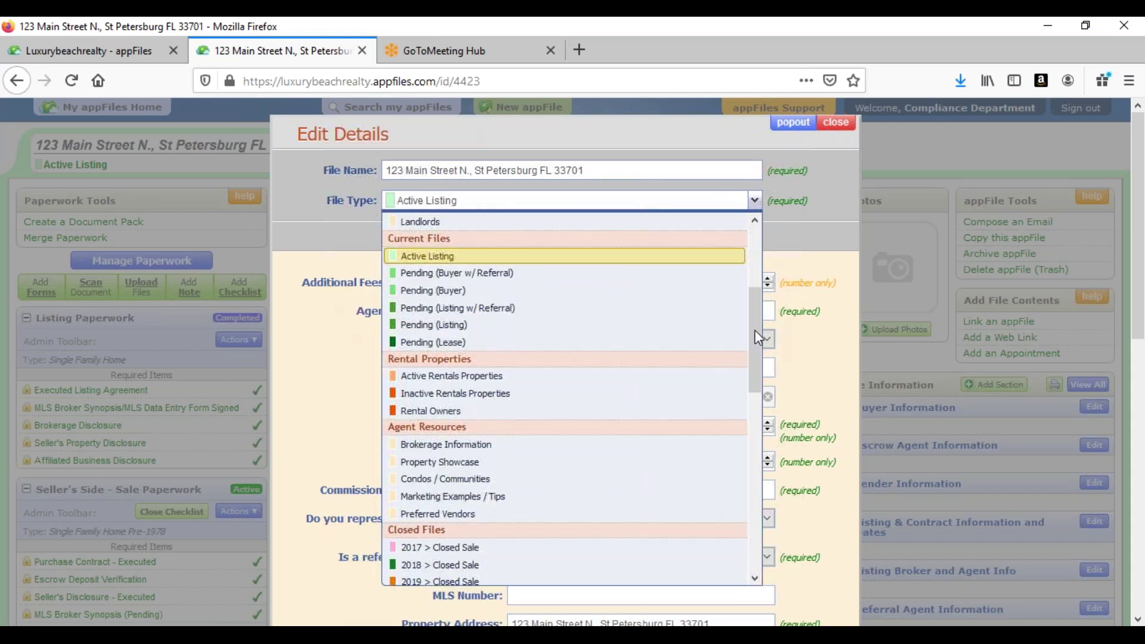
click(455, 325)
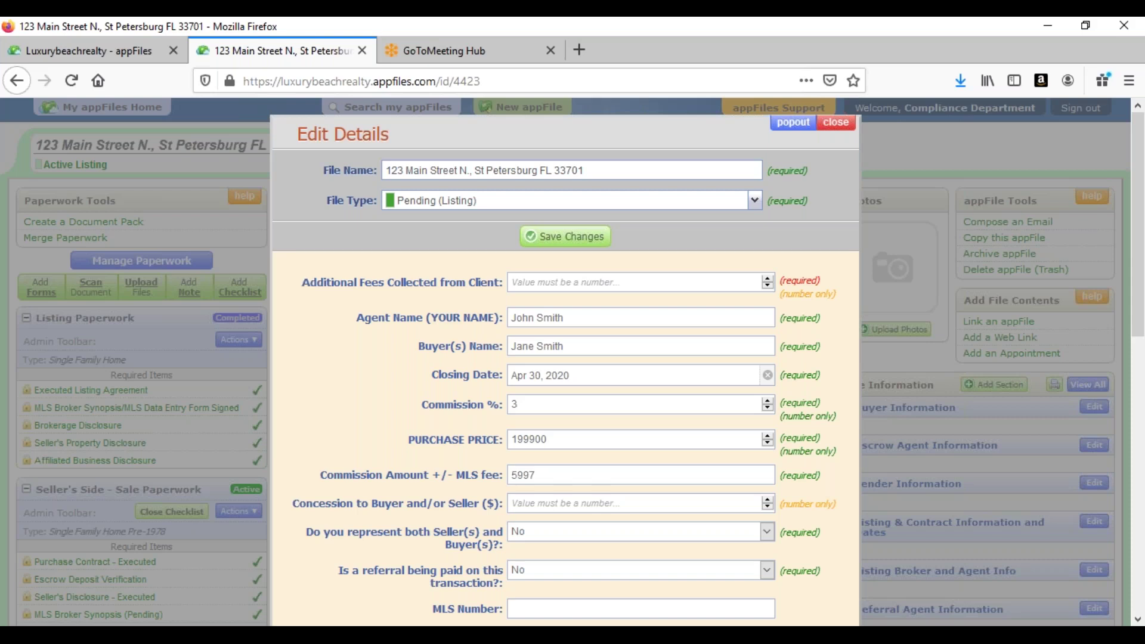
Enter 0 for Additional Fees Collected from Client.
click(622, 283)
text(0)
scroll(437, 305, down, 3)
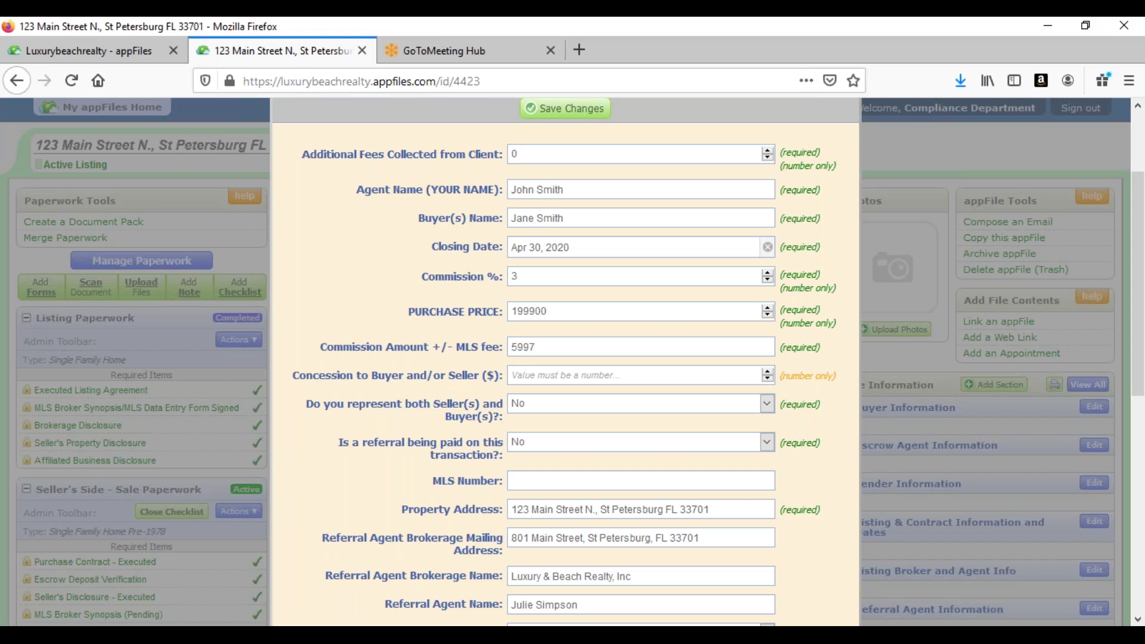
Change Commission % from 3 to 2 and select the 5997 commission amount.
click(534, 281)
key(BackSpace)
text(2)
click(571, 350)
drag(550, 344, 483, 345)
Set Concession to Buyer and/or Seller to 0 instead of -1.
click(450, 406)
click(636, 377)
text(-1)
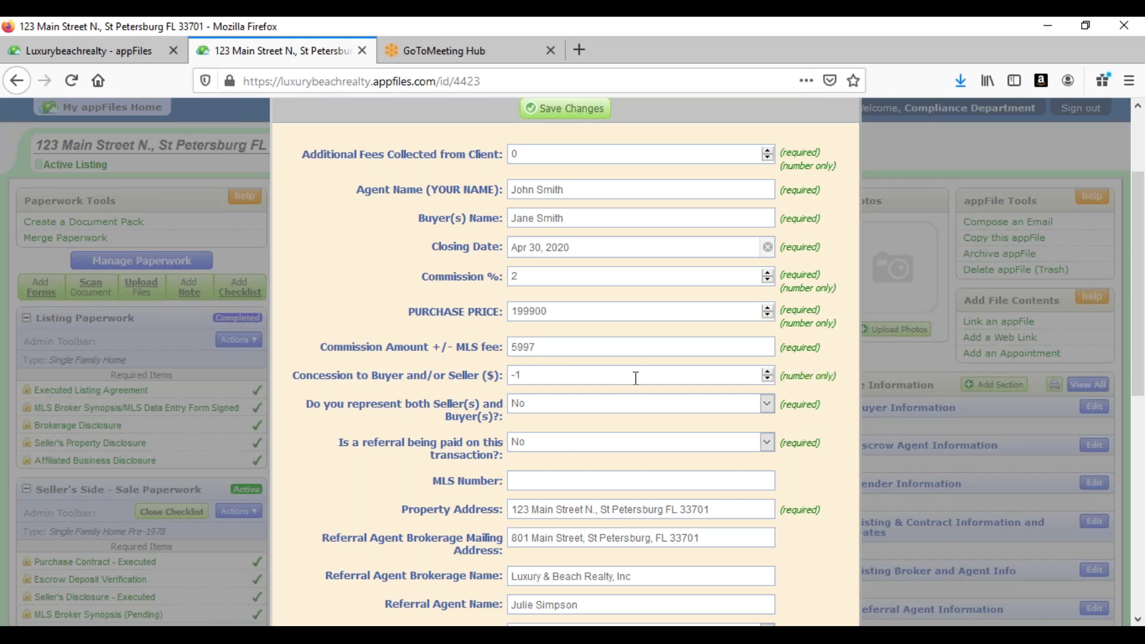
key(BackSpace)
text(0)
scroll(517, 480, down, 5)
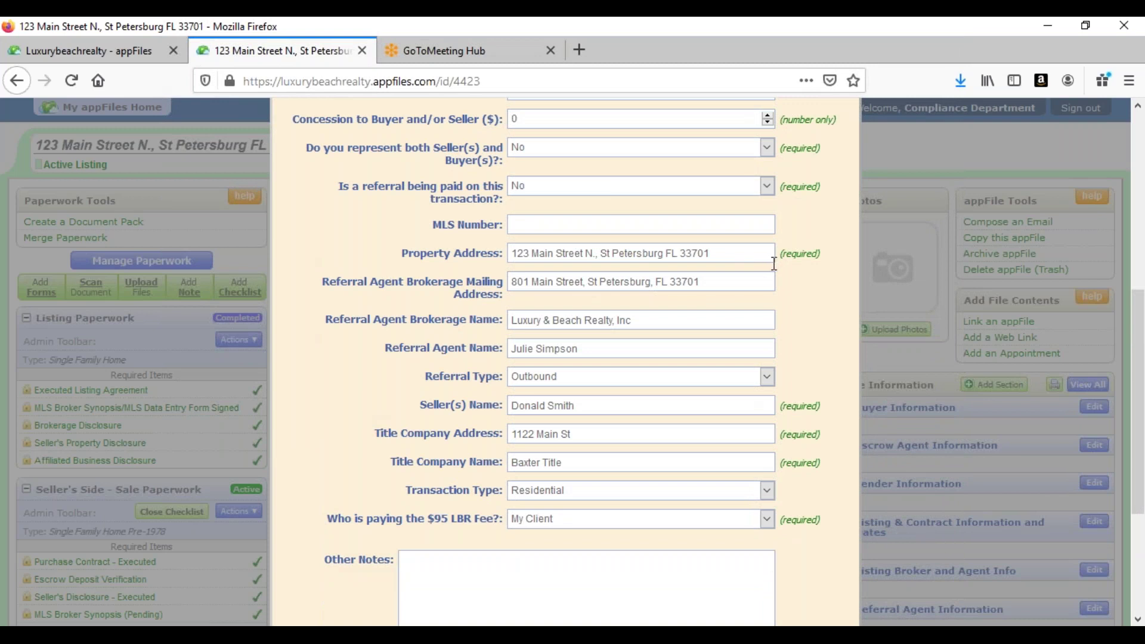
drag(741, 253, 489, 279)
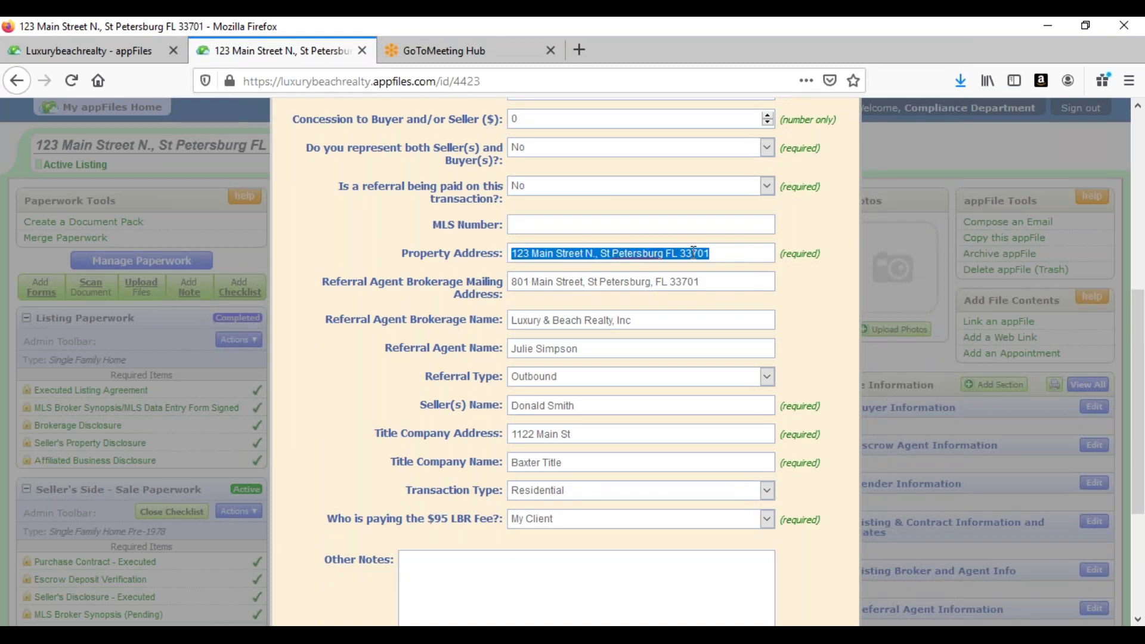
click(717, 254)
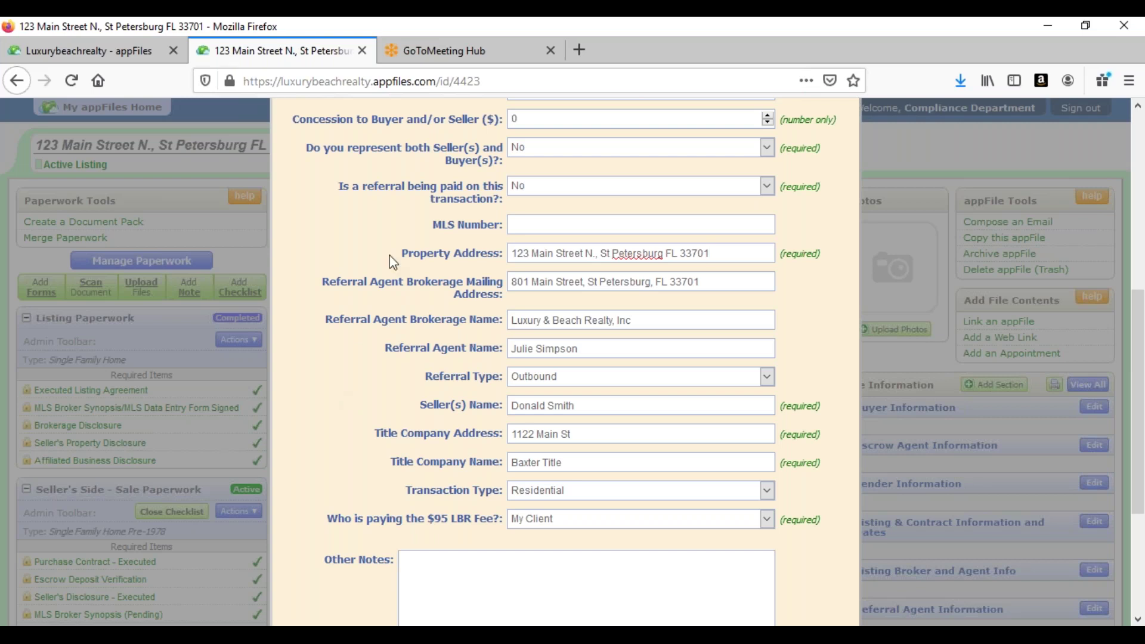
click(663, 525)
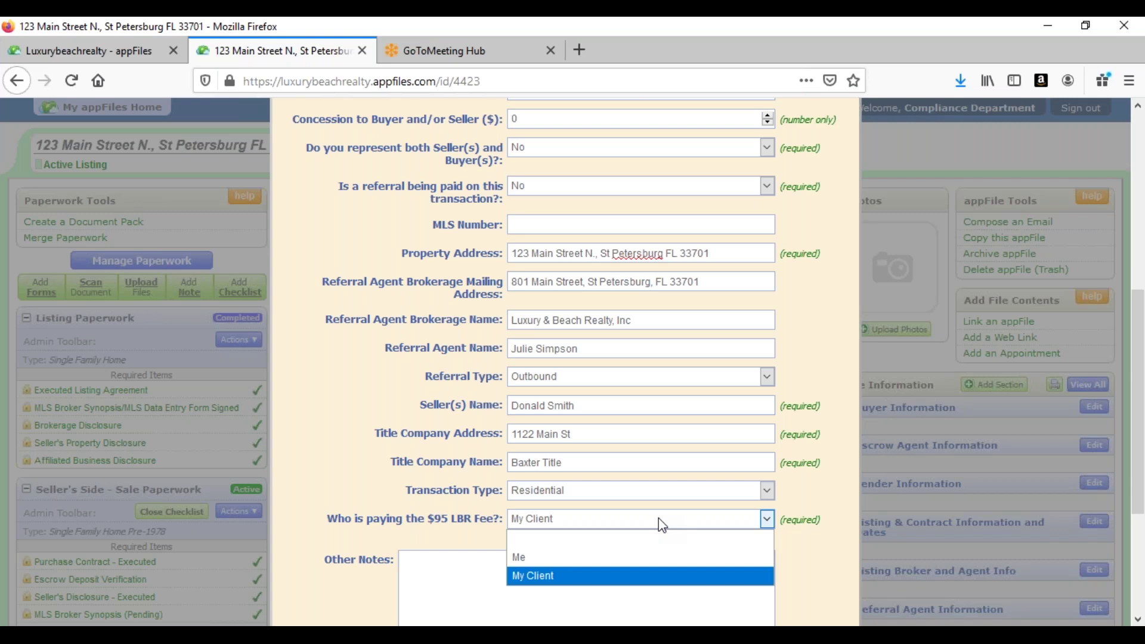
click(532, 559)
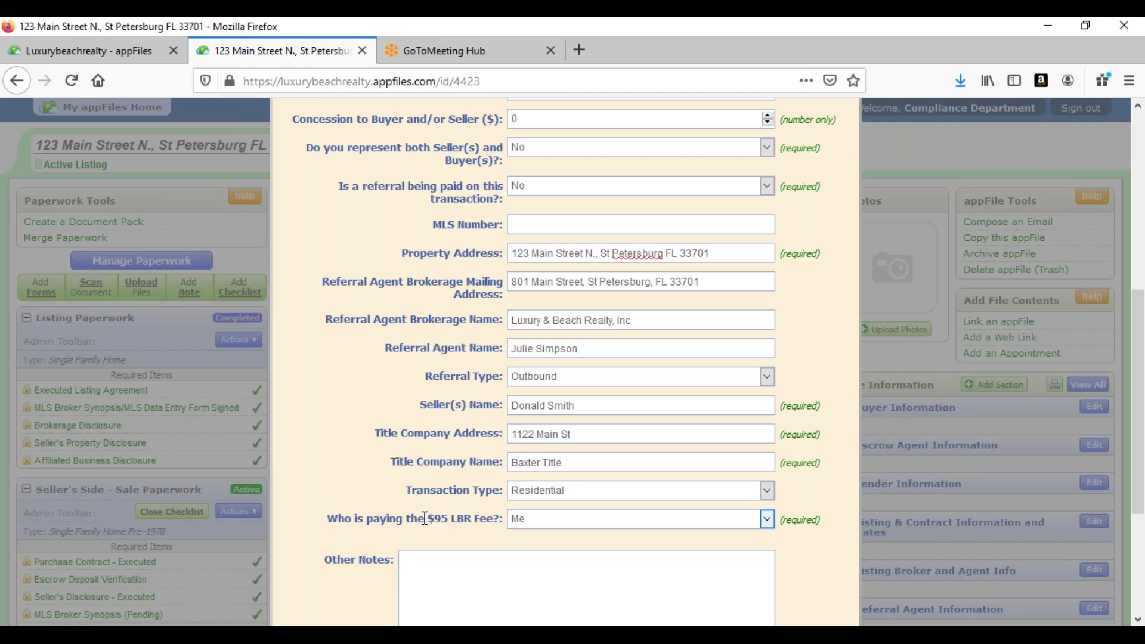
click(572, 524)
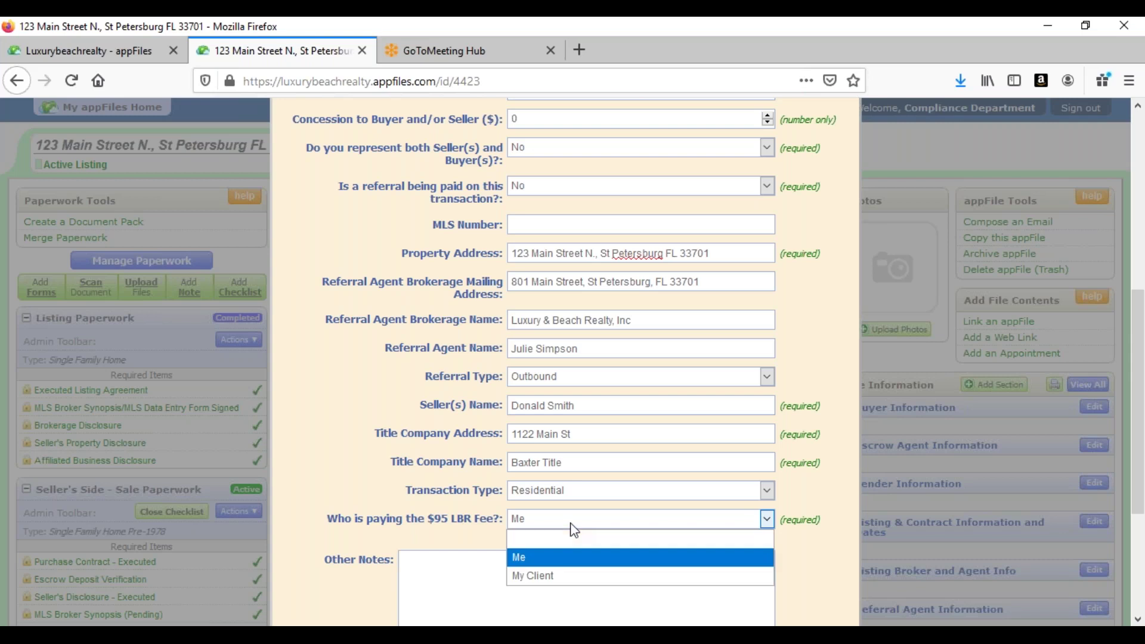
click(556, 572)
click(459, 577)
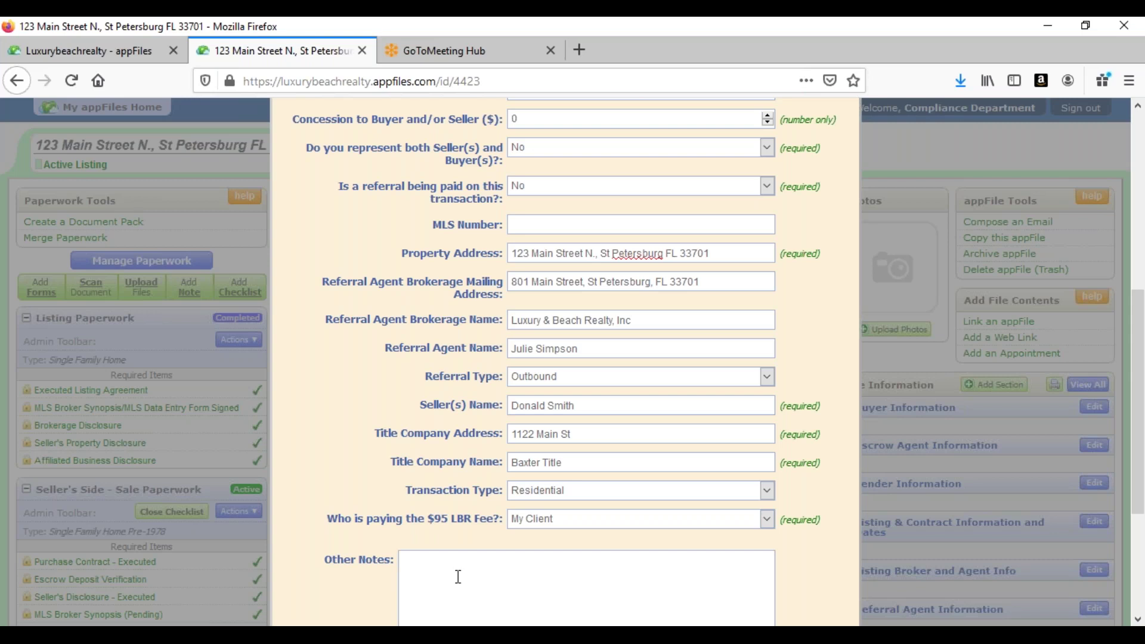
click(576, 520)
click(531, 559)
click(427, 572)
scroll(806, 215, up, 3)
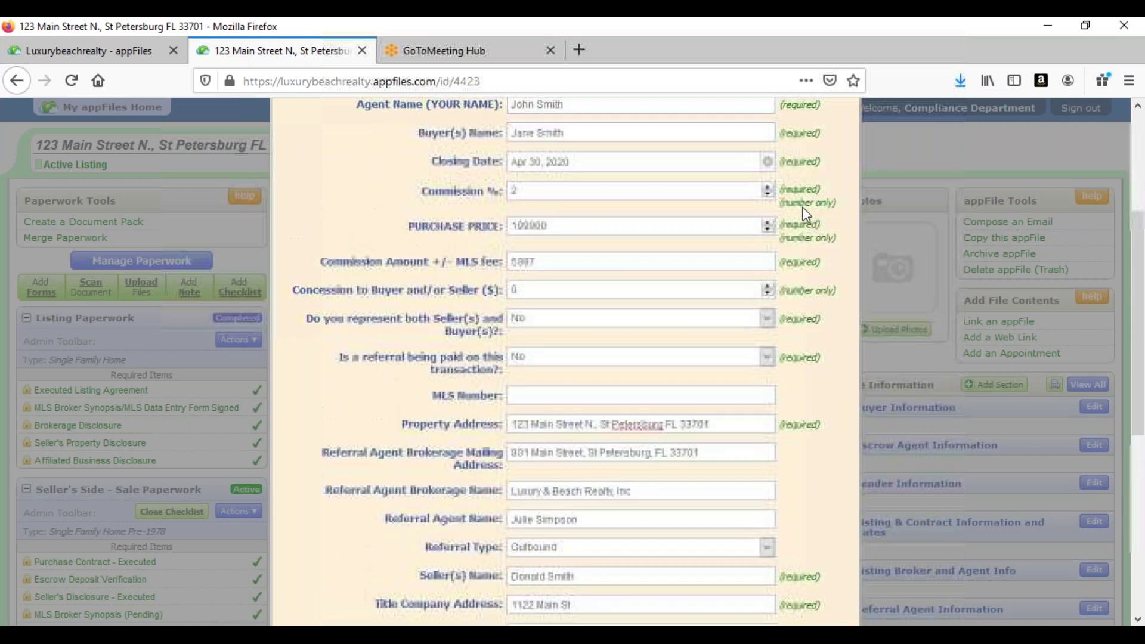
Close Edit Details without saving and start a New Update for the file.
scroll(806, 214, up, 4)
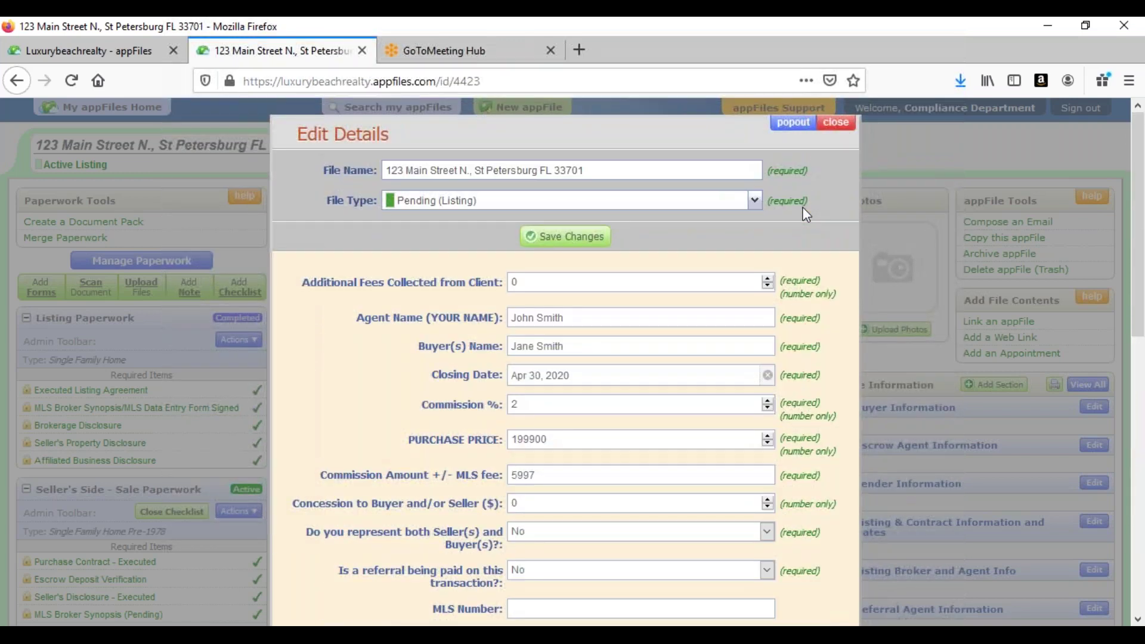
click(835, 122)
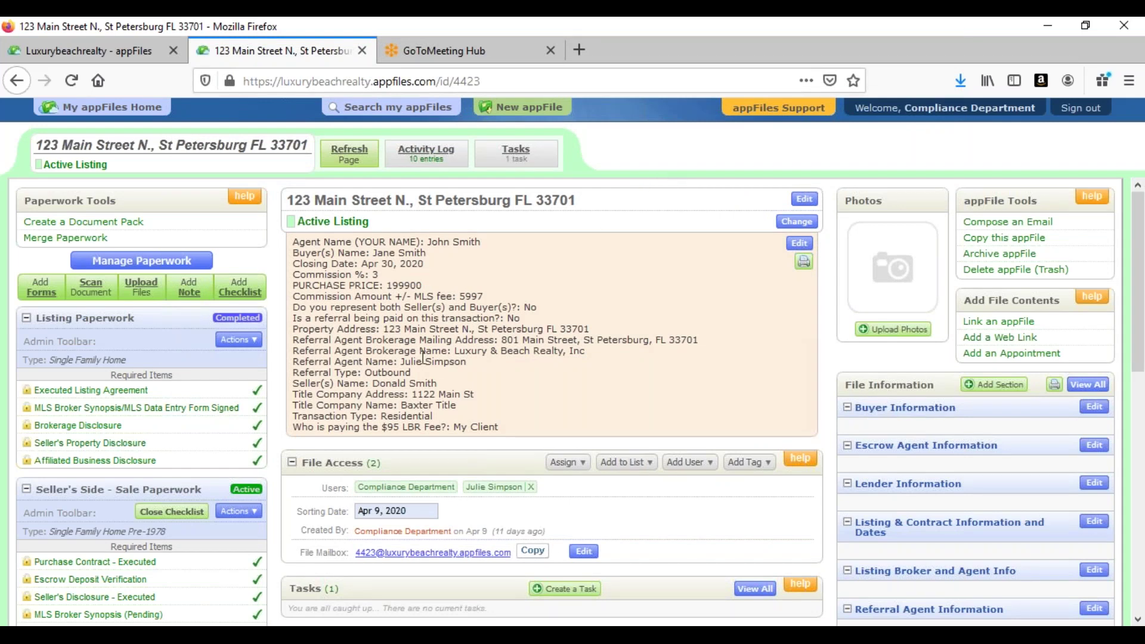
scroll(424, 357, down, 3)
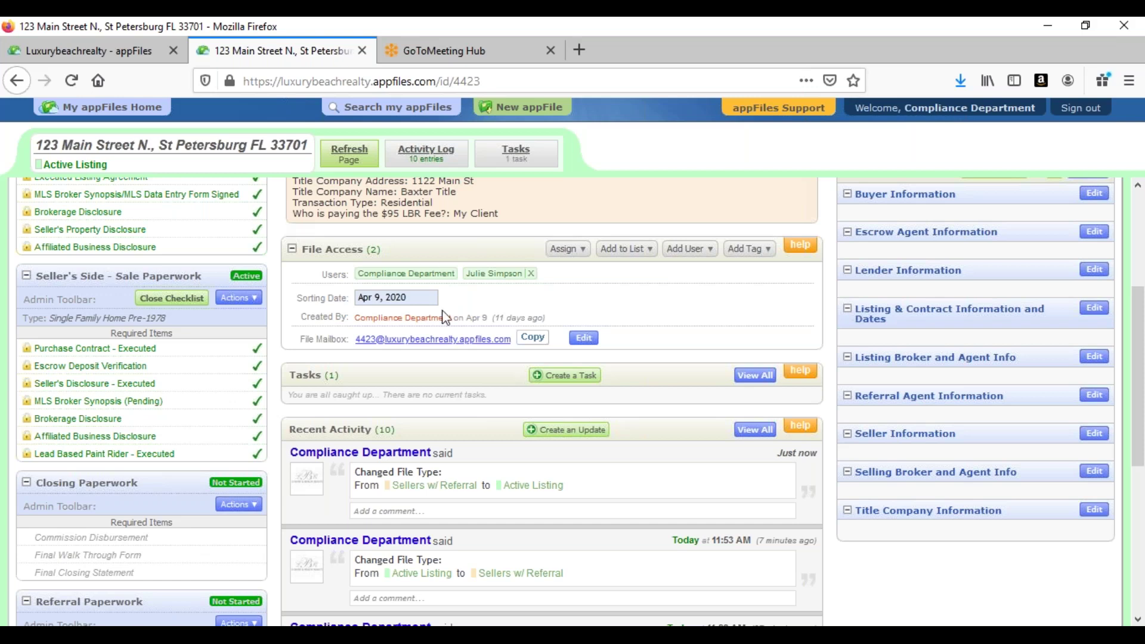
click(558, 434)
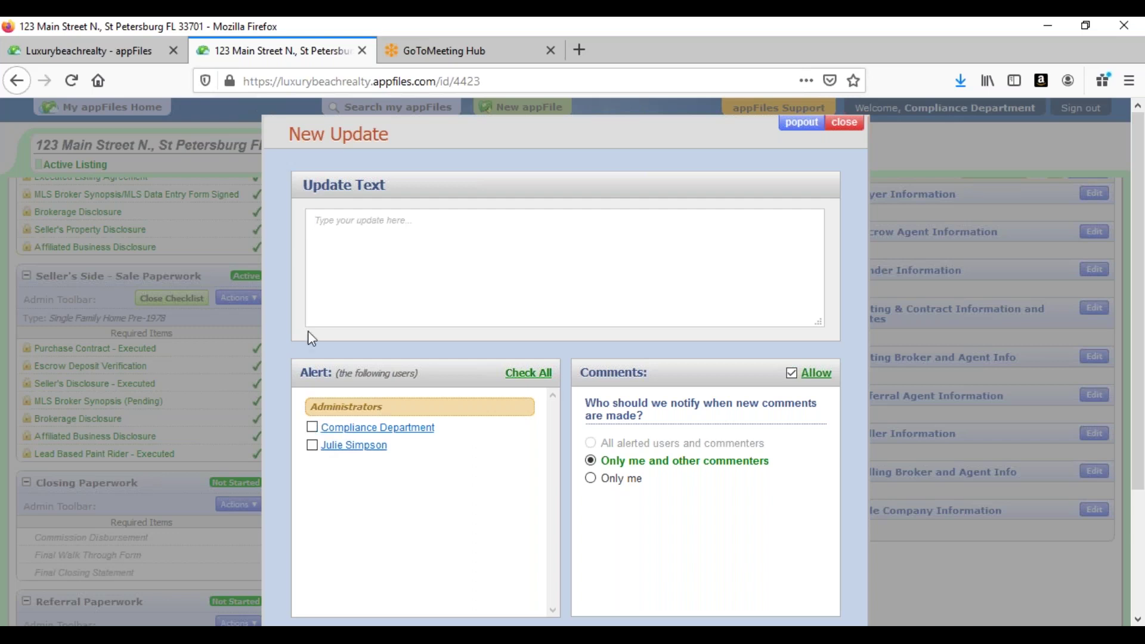
click(311, 427)
click(427, 257)
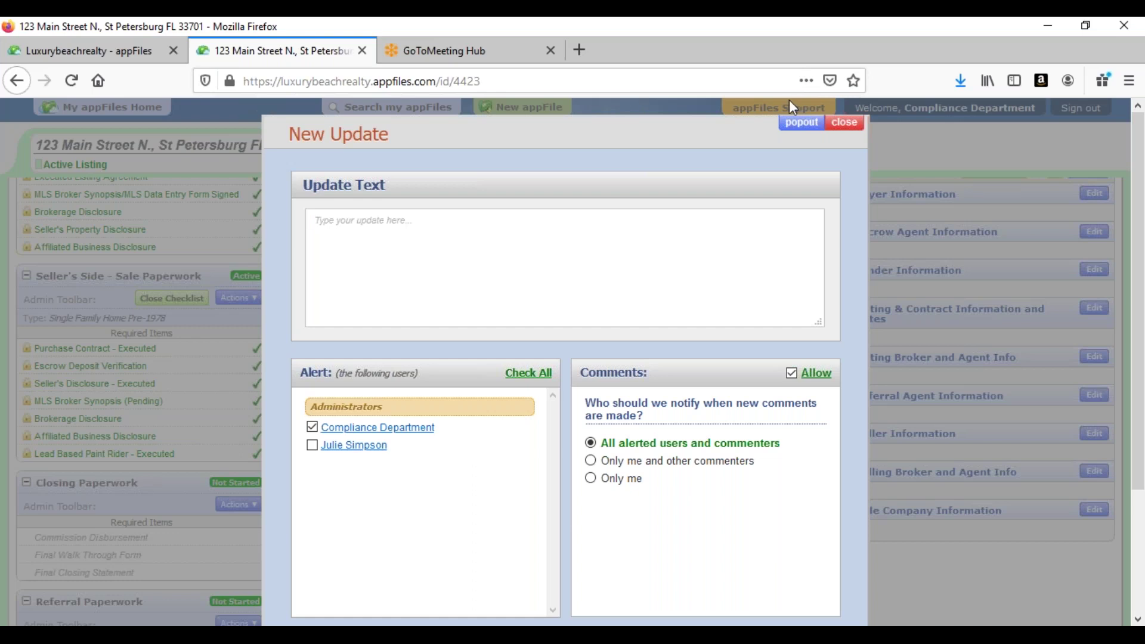
click(799, 121)
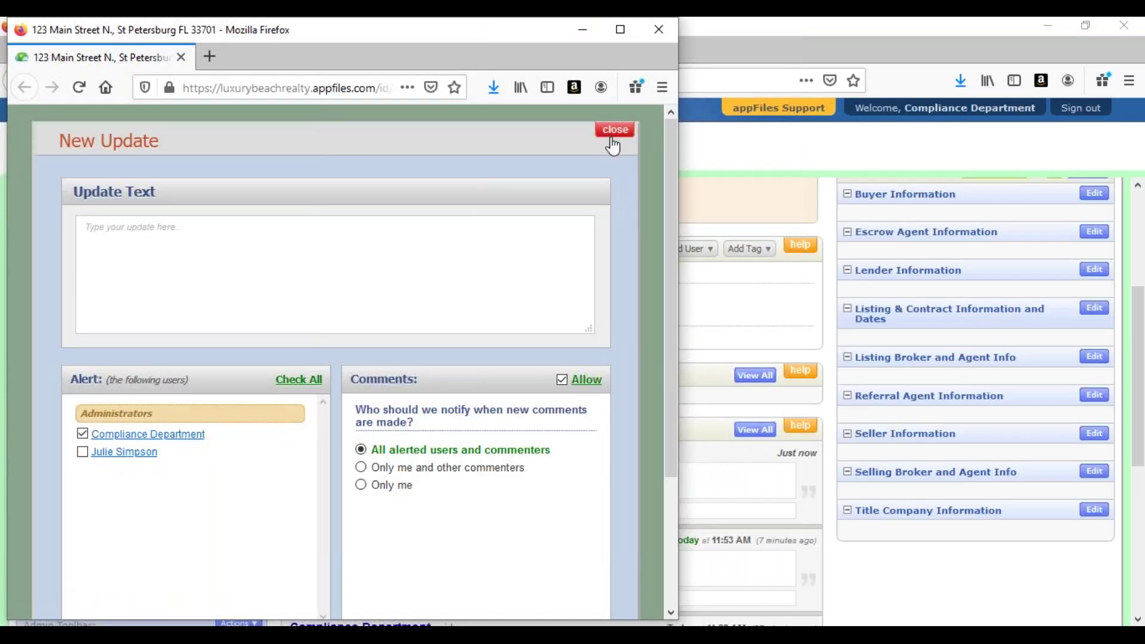
click(613, 140)
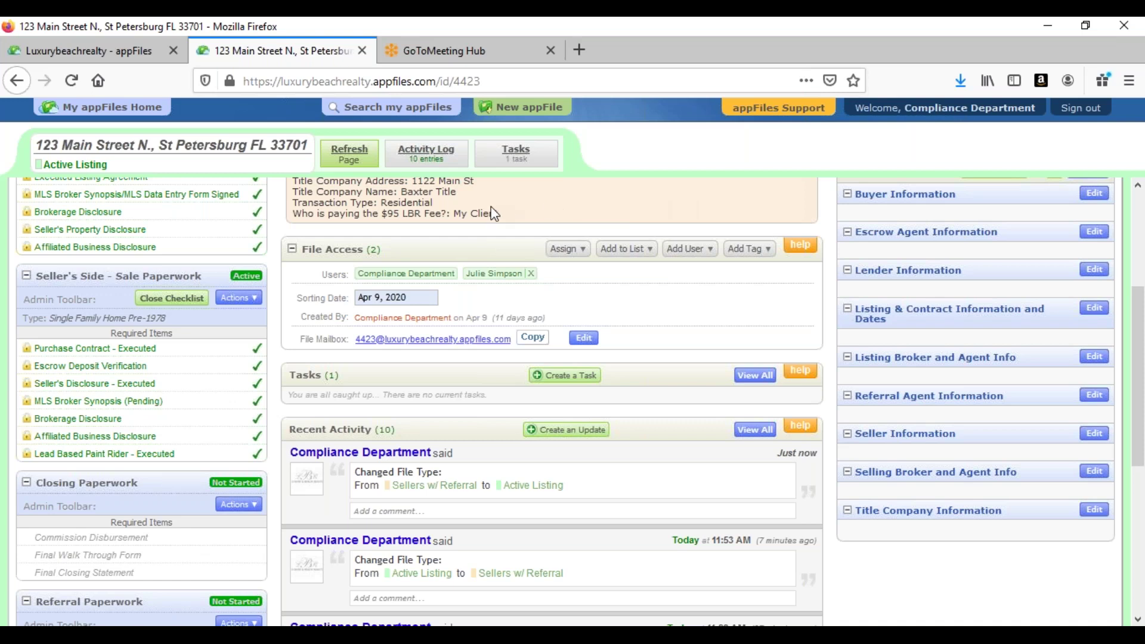
scroll(495, 213, up, 4)
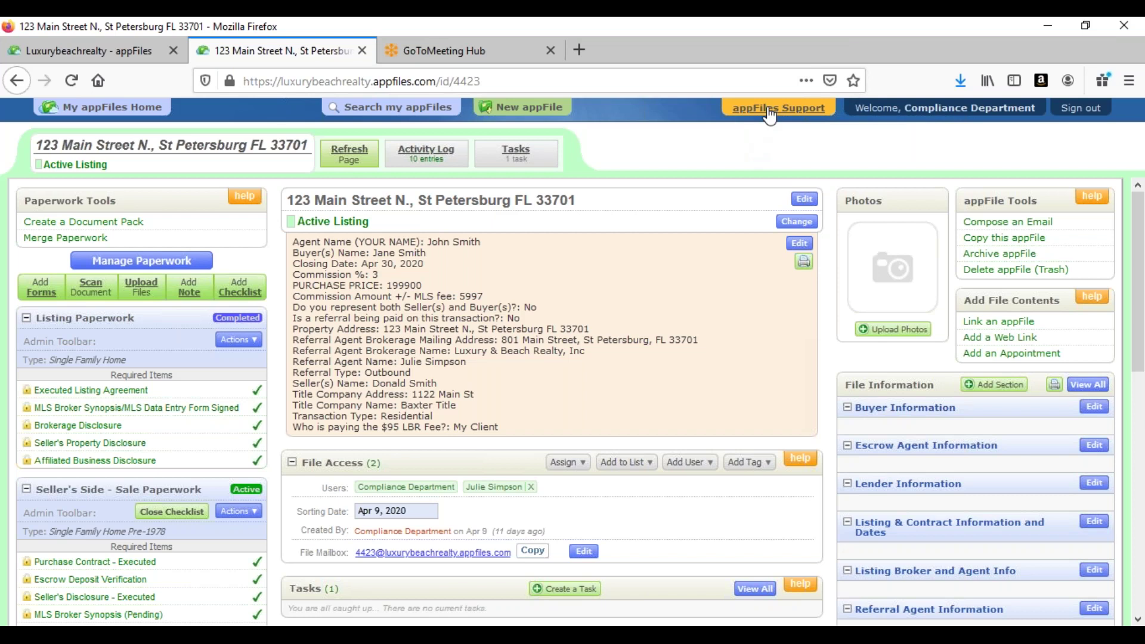
click(770, 112)
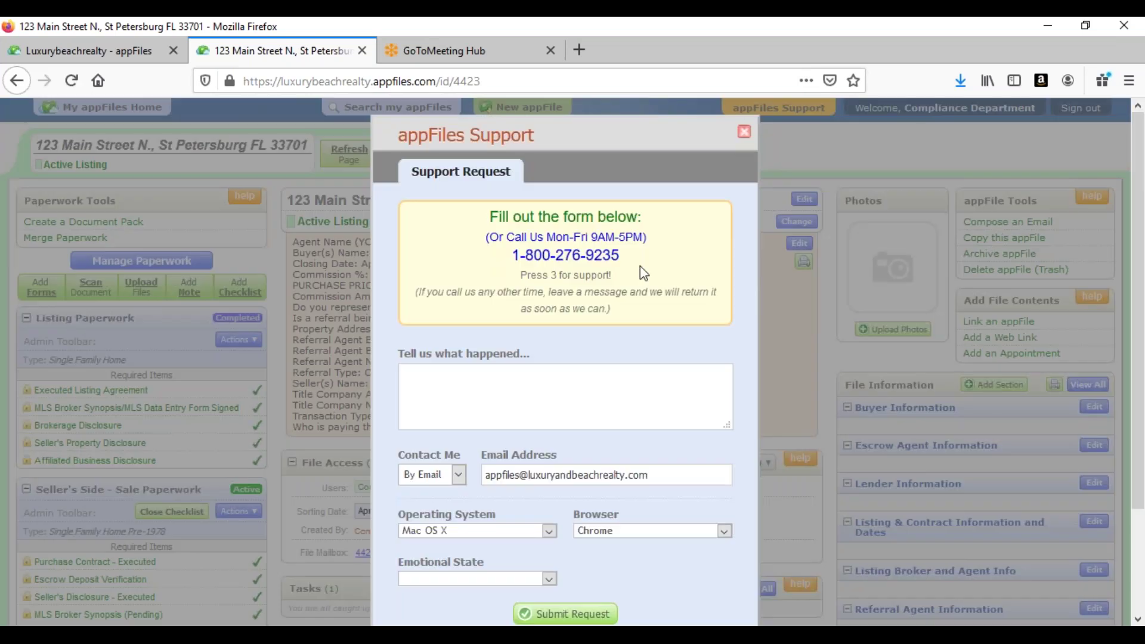
Highlight the support phone number on the Support form, then deselect it.
drag(639, 266, 506, 268)
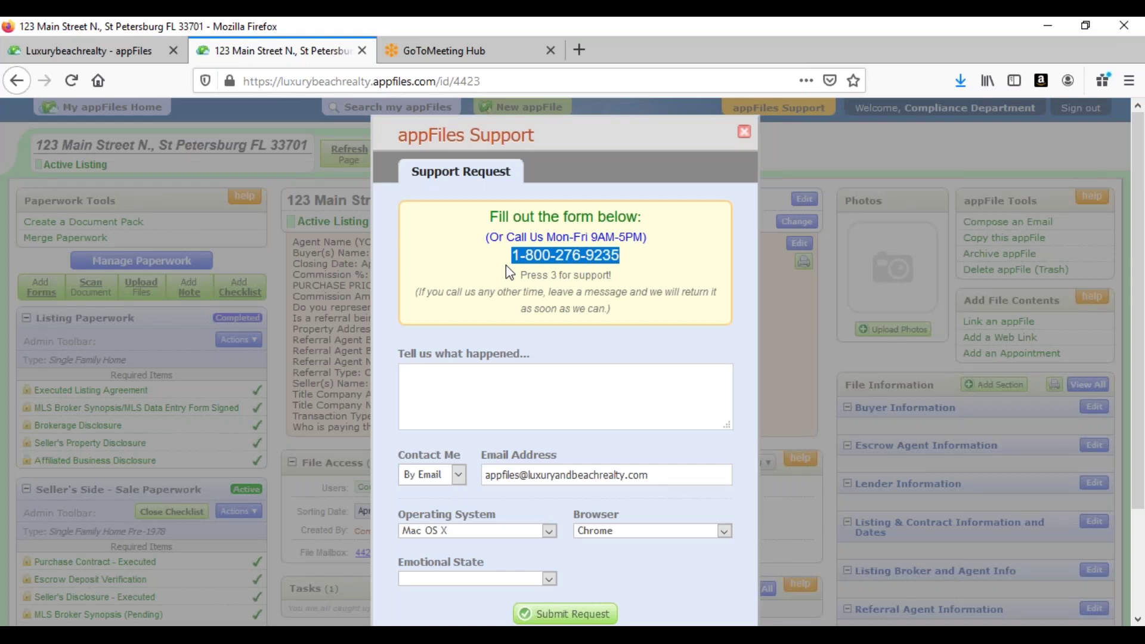
click(598, 264)
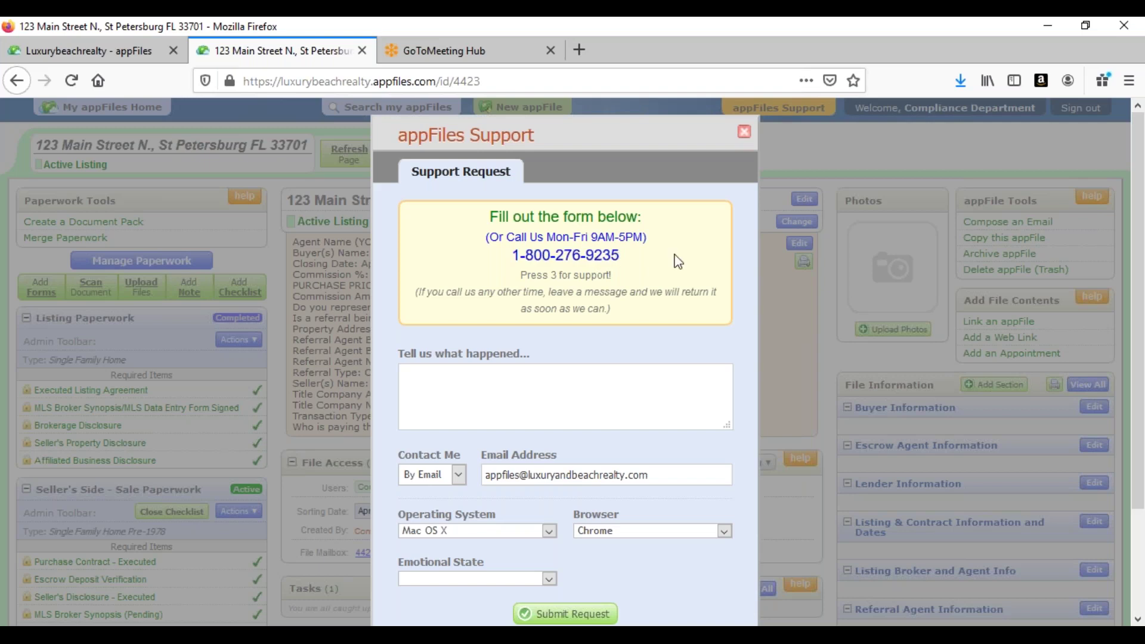